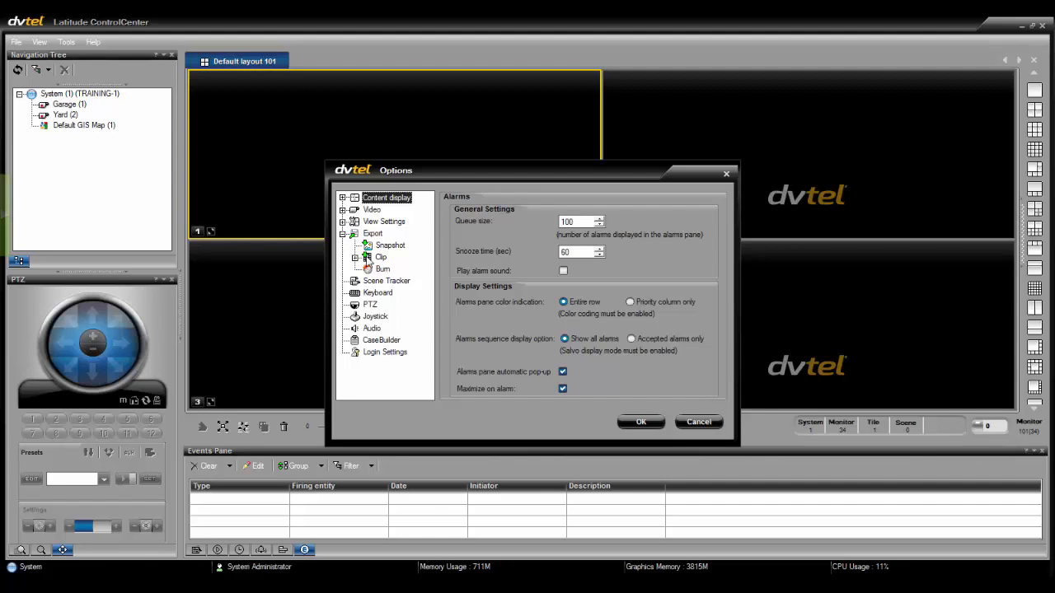
# Set the clip export's saved location to a new Desktop folder named Dvtel Exports
pyautogui.click(355, 258)
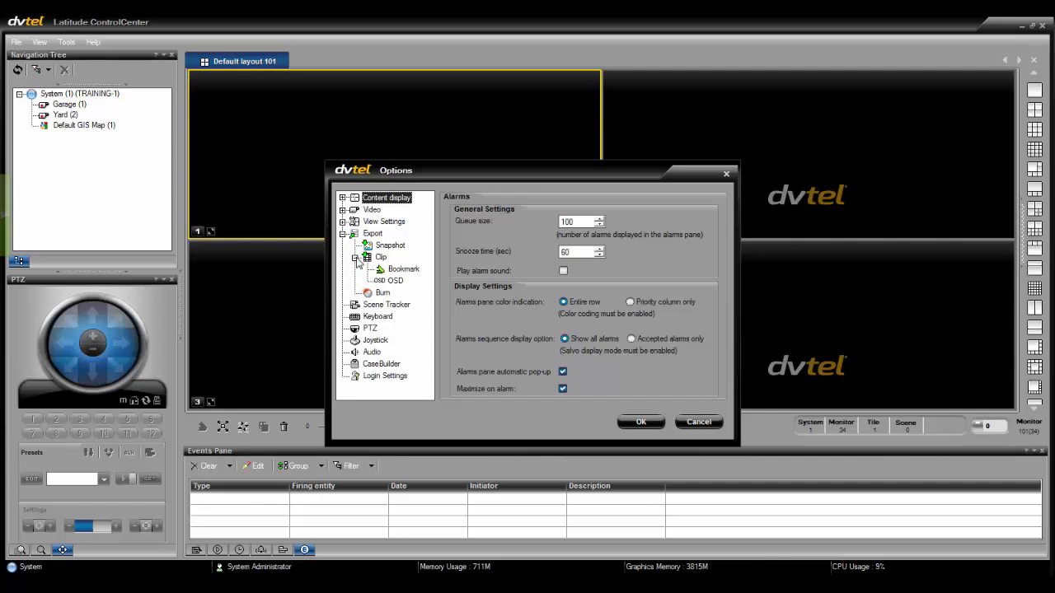
pyautogui.click(381, 258)
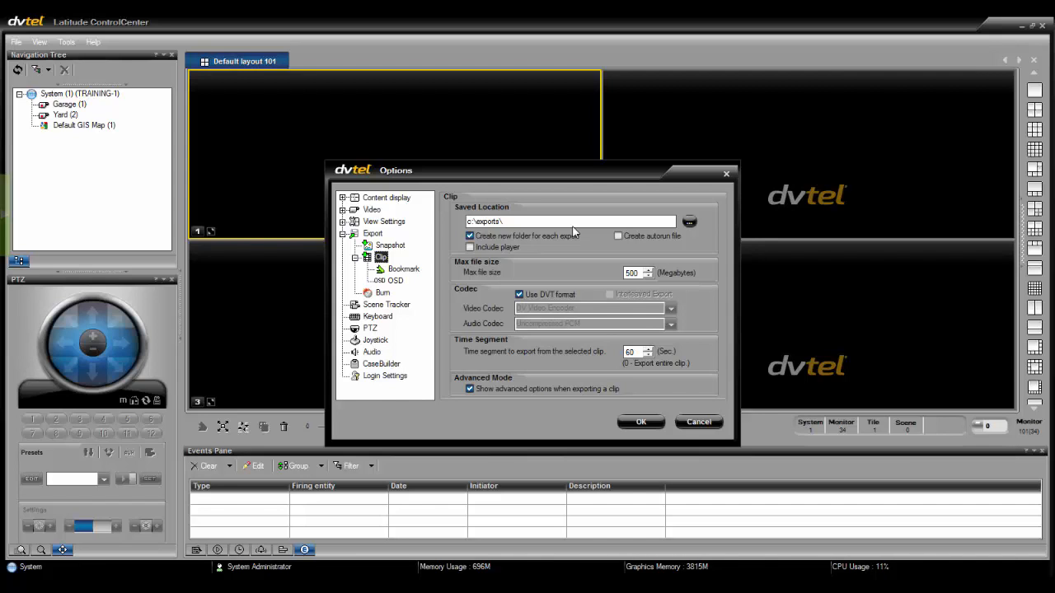
pyautogui.click(689, 224)
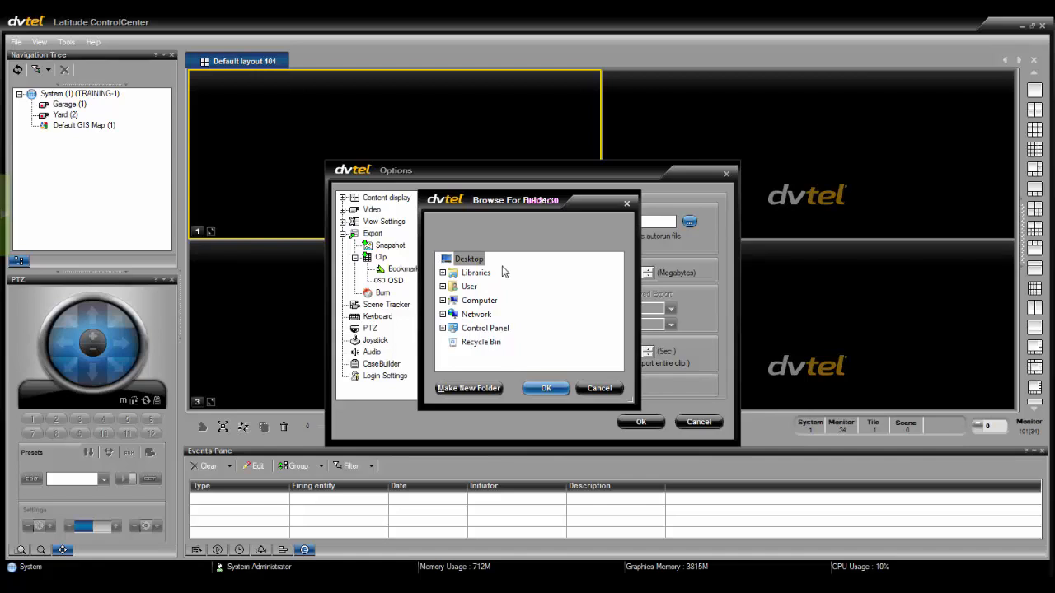
pyautogui.click(481, 392)
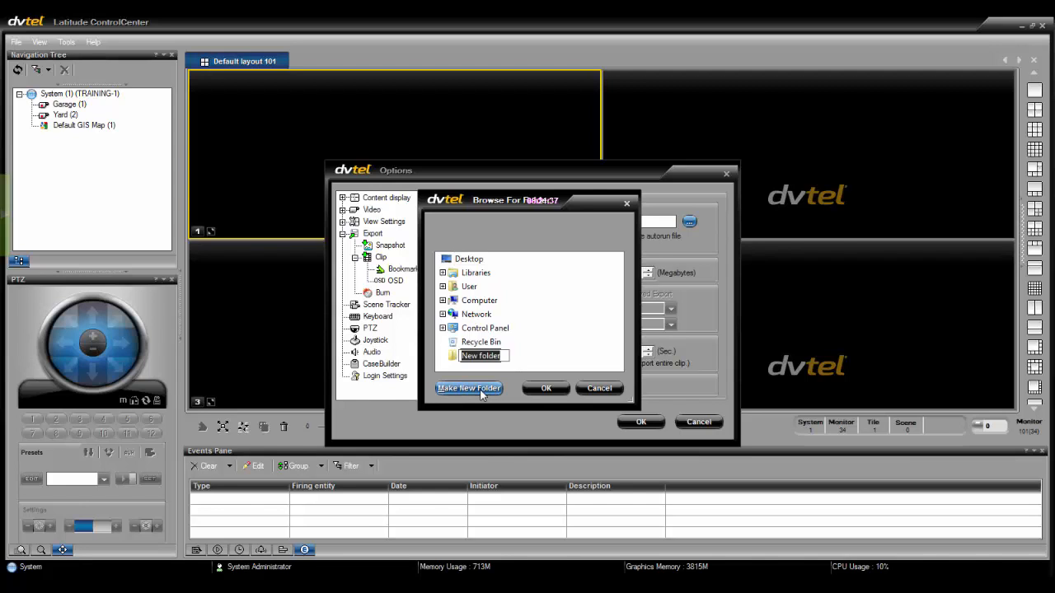
pyautogui.write('Dvtel Exports')
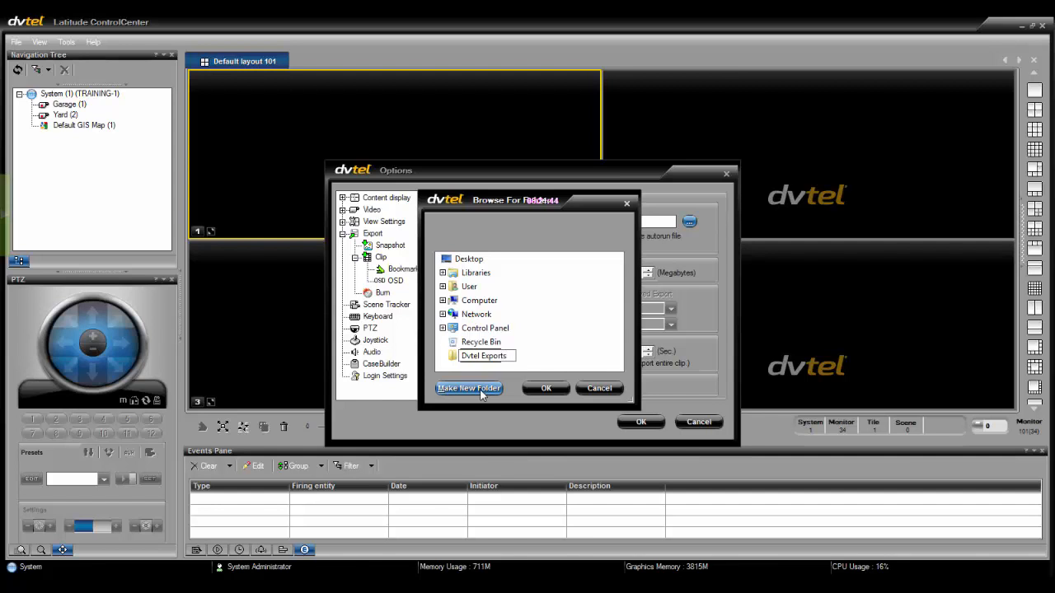
pyautogui.click(533, 388)
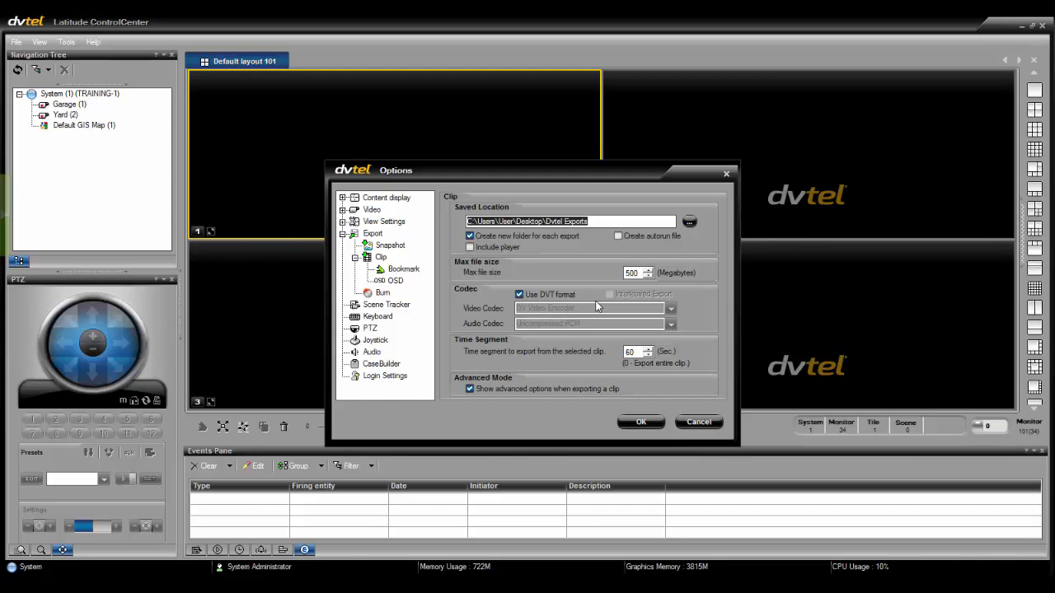
# Turn off DVT format to view the available video codecs, and save the clip options with DVT format turned back on
pyautogui.click(520, 295)
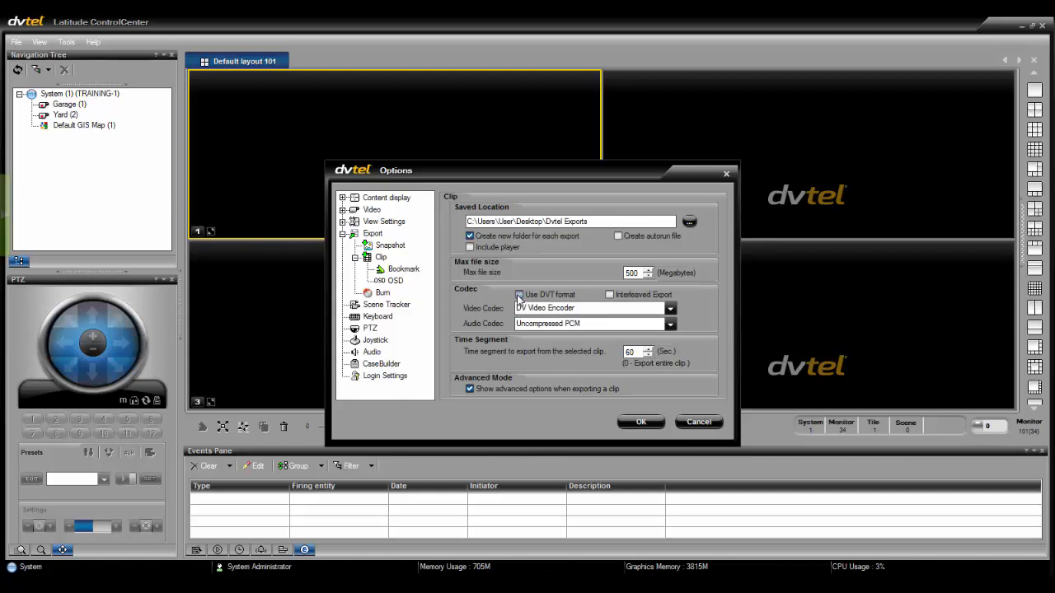
pyautogui.click(670, 308)
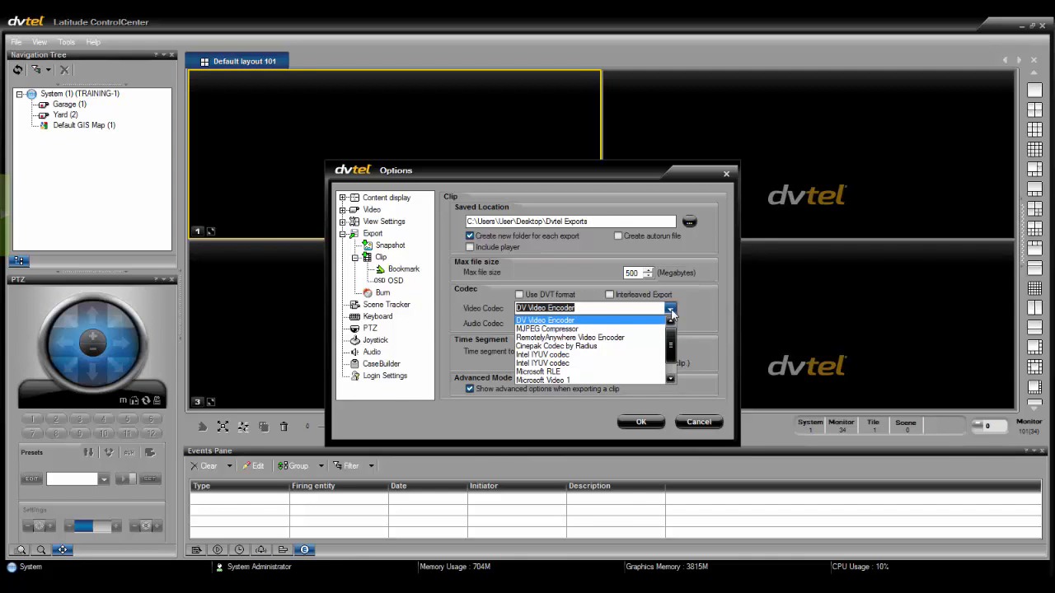
pyautogui.click(670, 310)
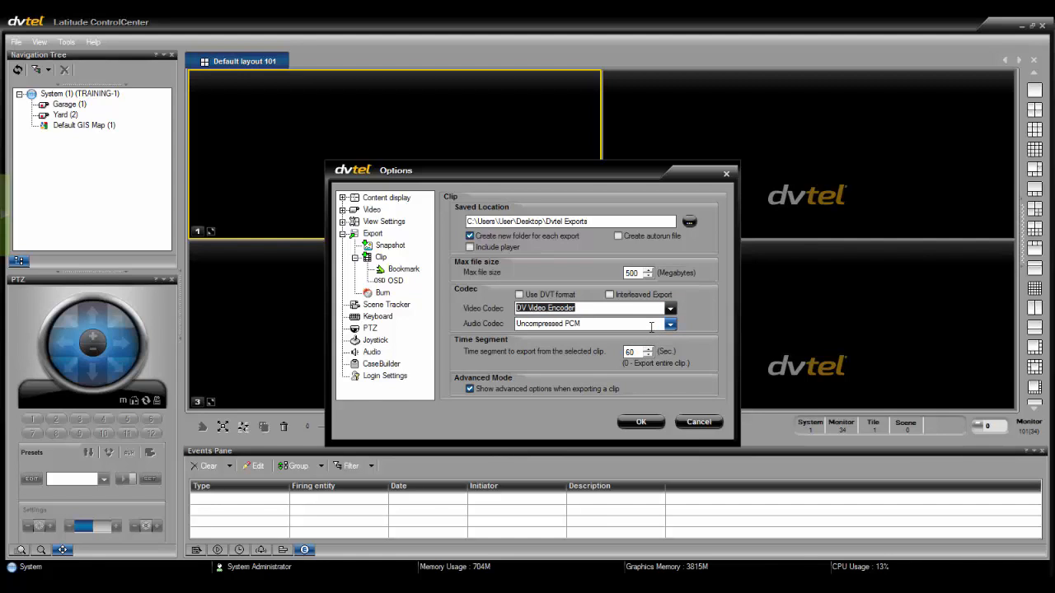
pyautogui.click(519, 294)
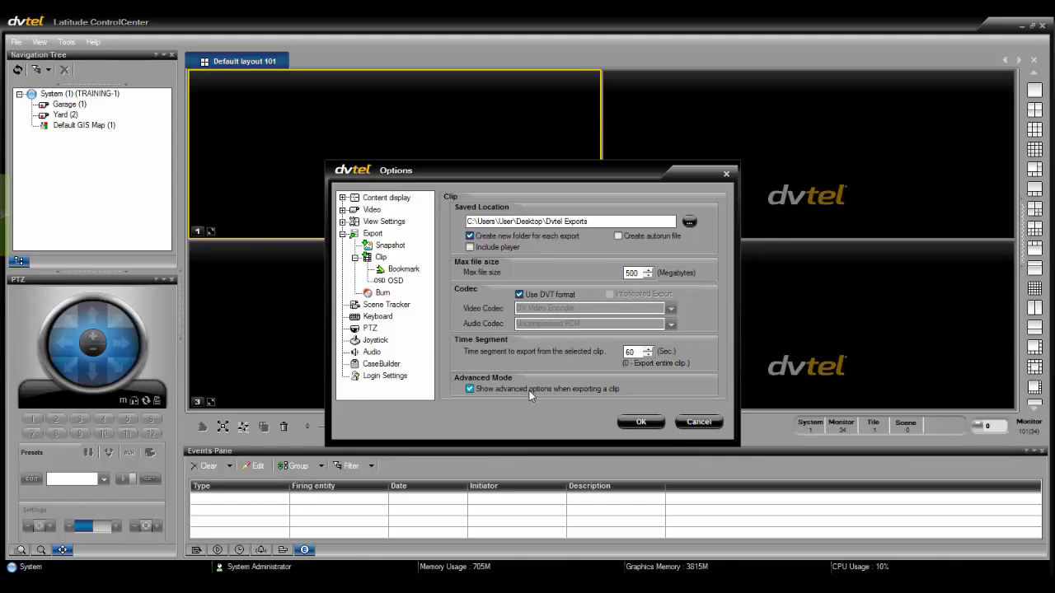
pyautogui.click(642, 422)
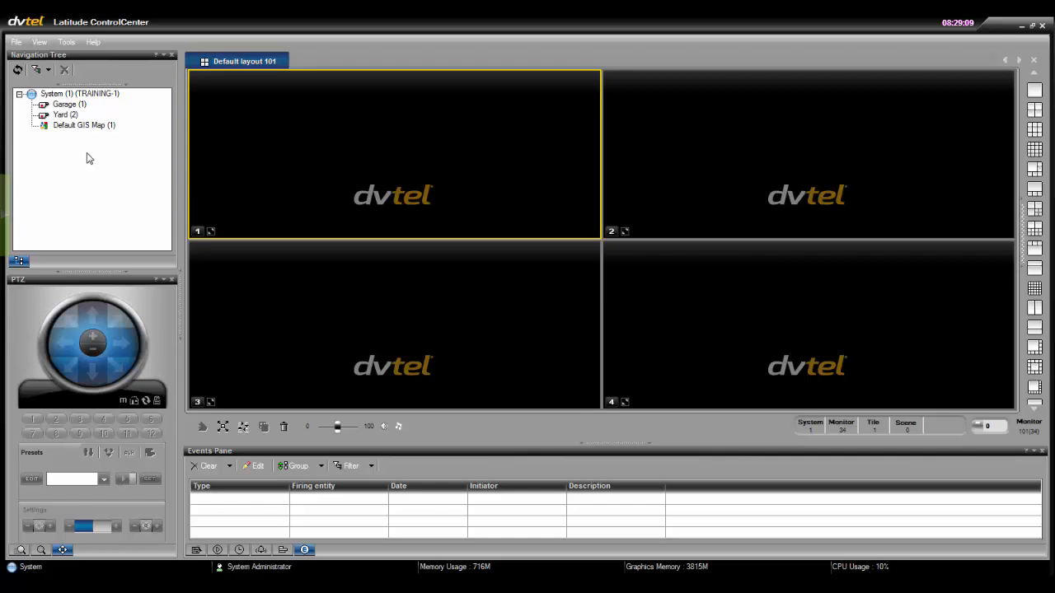
# Display the Yard (2) camera in tile 1 and open its recorded clip in tile 2
pyautogui.moveTo(68, 115); pyautogui.dragTo(263, 156)
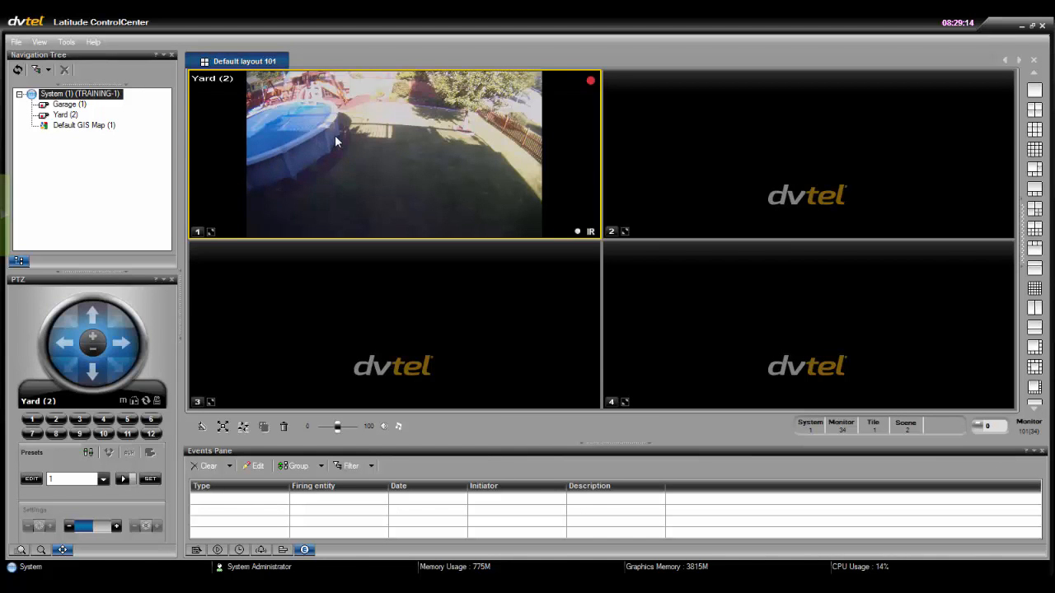
pyautogui.click(612, 234)
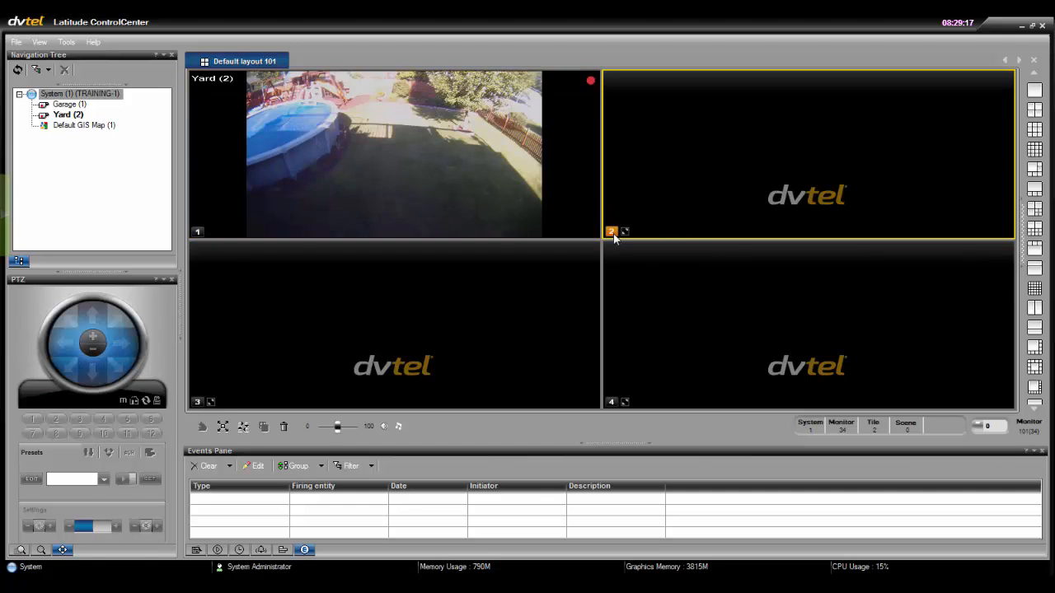
pyautogui.click(590, 234)
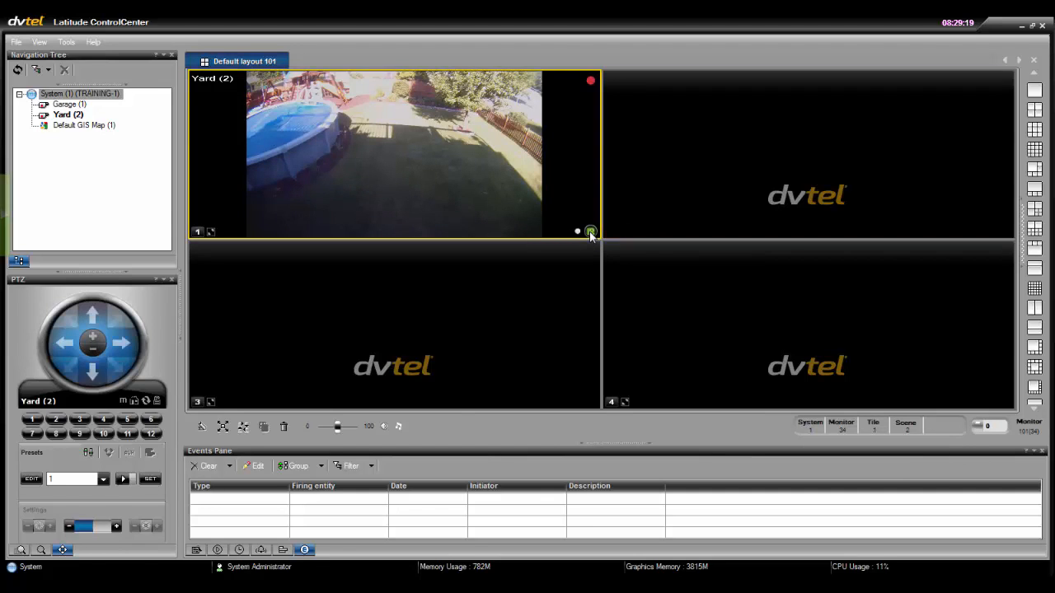
pyautogui.click(590, 232)
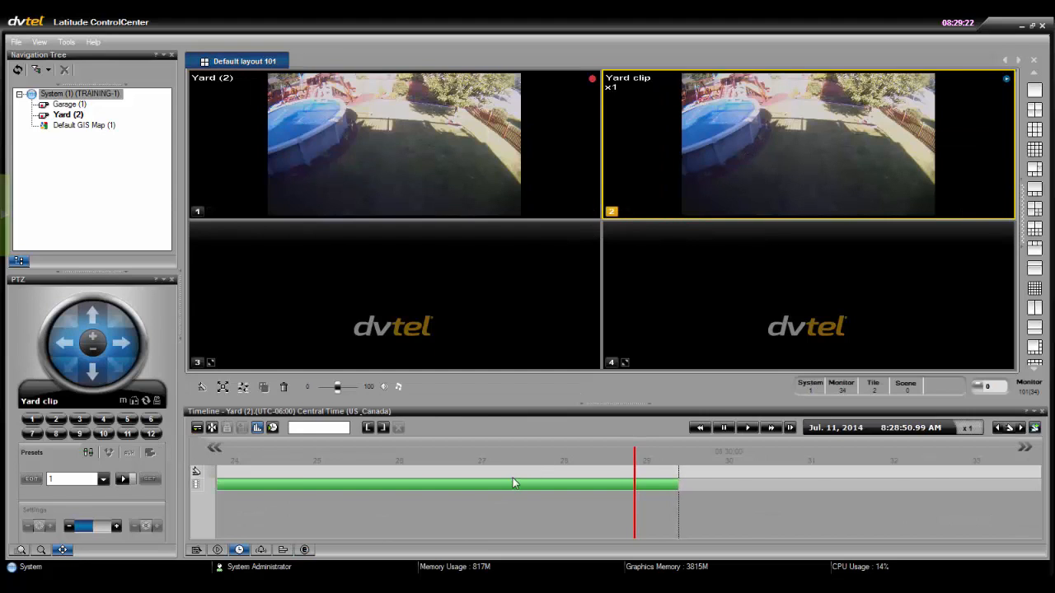
# Move the Yard clip's playback back to about 8:21 AM on the timeline
pyautogui.click(214, 448)
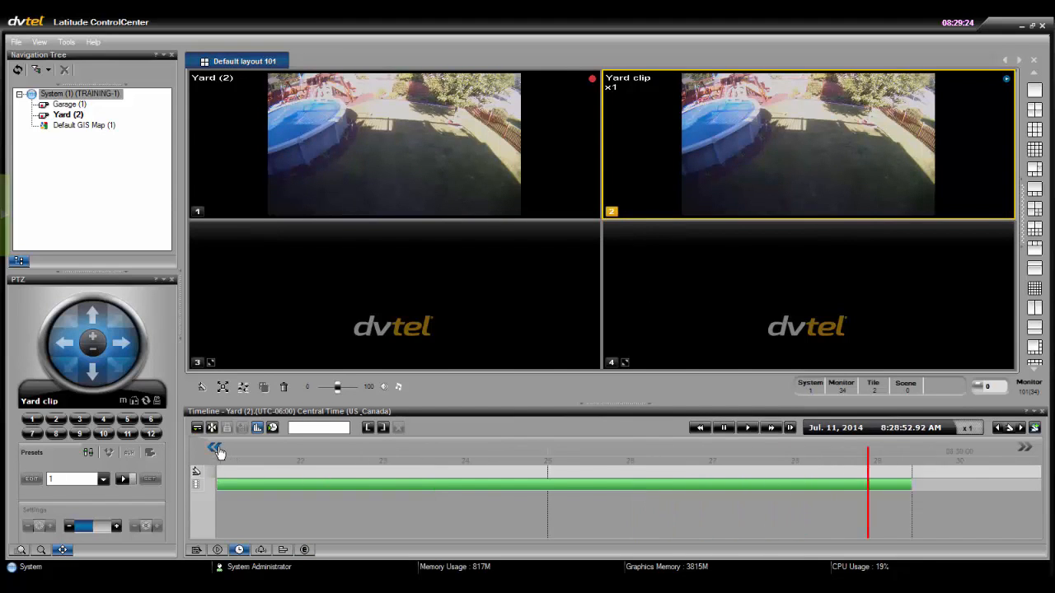
pyautogui.click(215, 448)
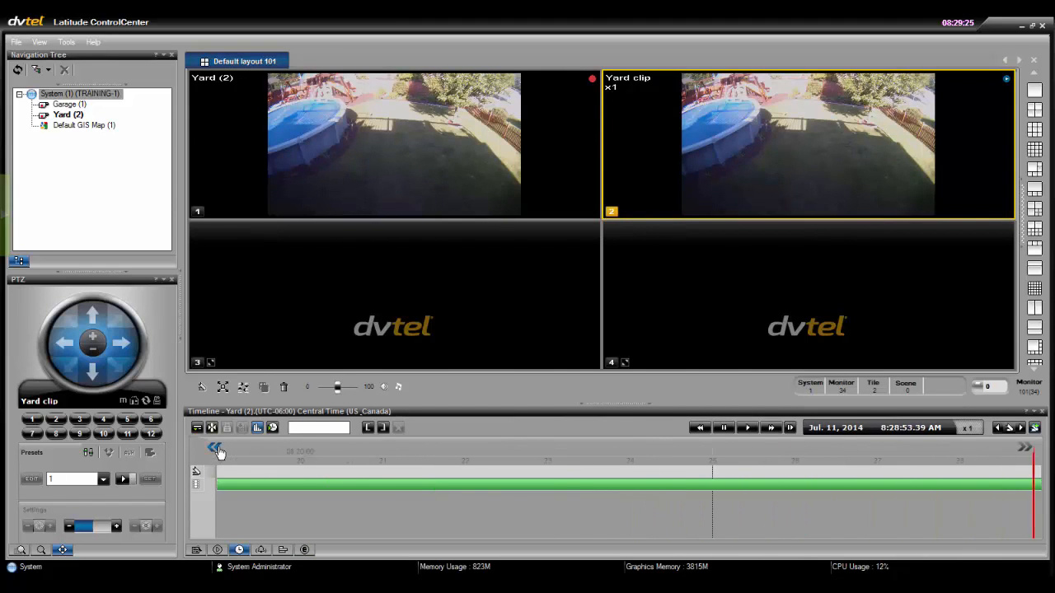
pyautogui.click(465, 487)
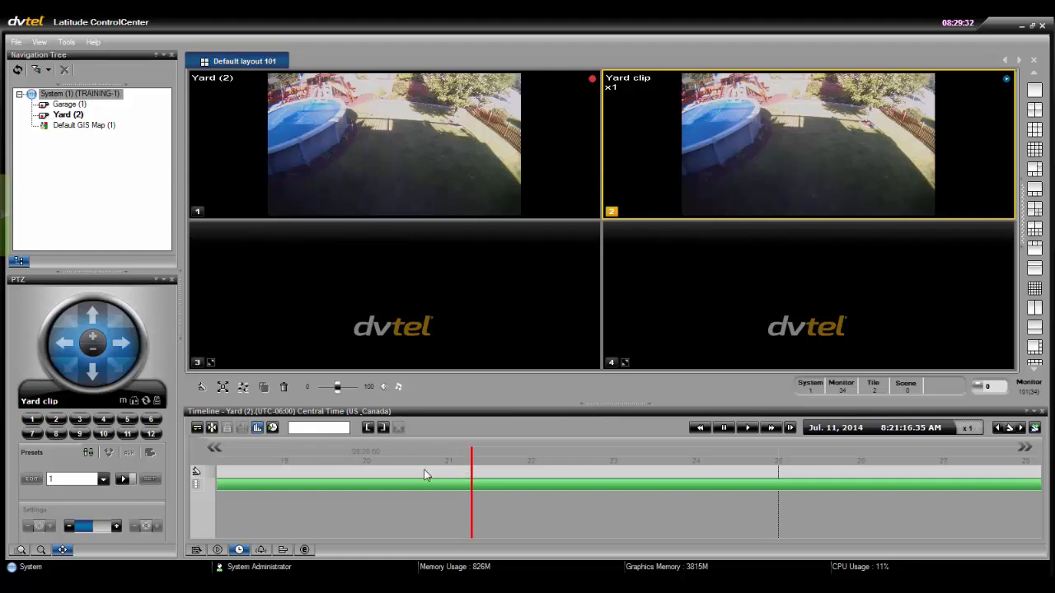
# Make the Yard clip's playback jump to 7/10/2014 at 8:21:18 AM
pyautogui.click(273, 428)
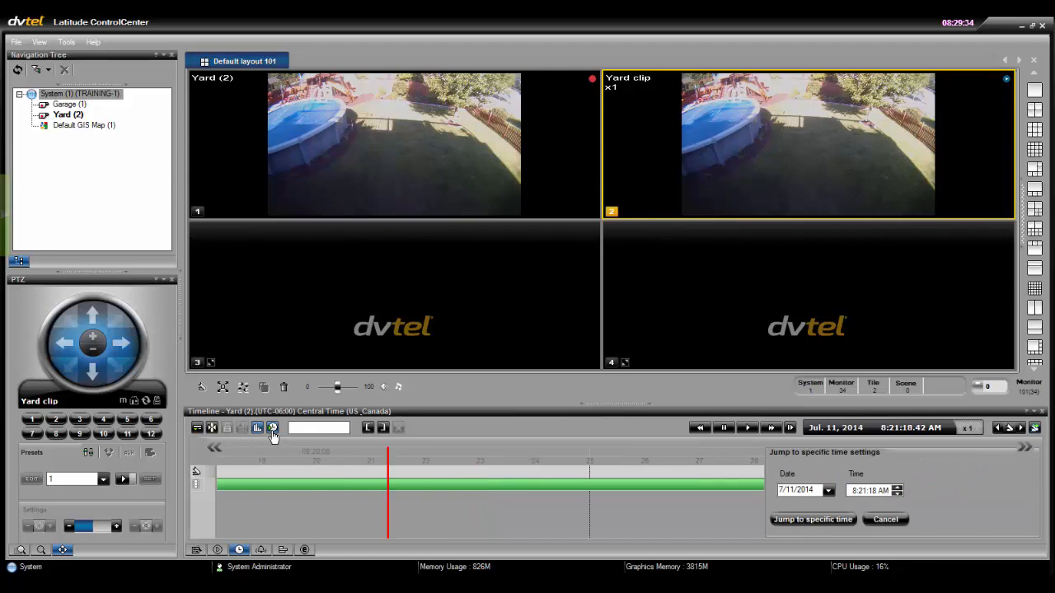
pyautogui.click(828, 490)
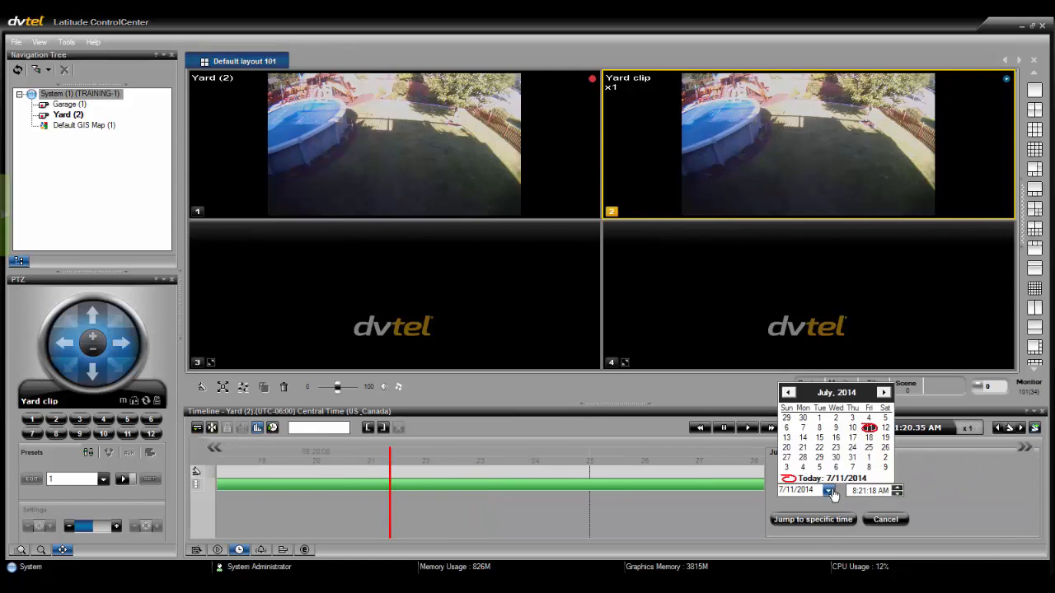
pyautogui.click(853, 427)
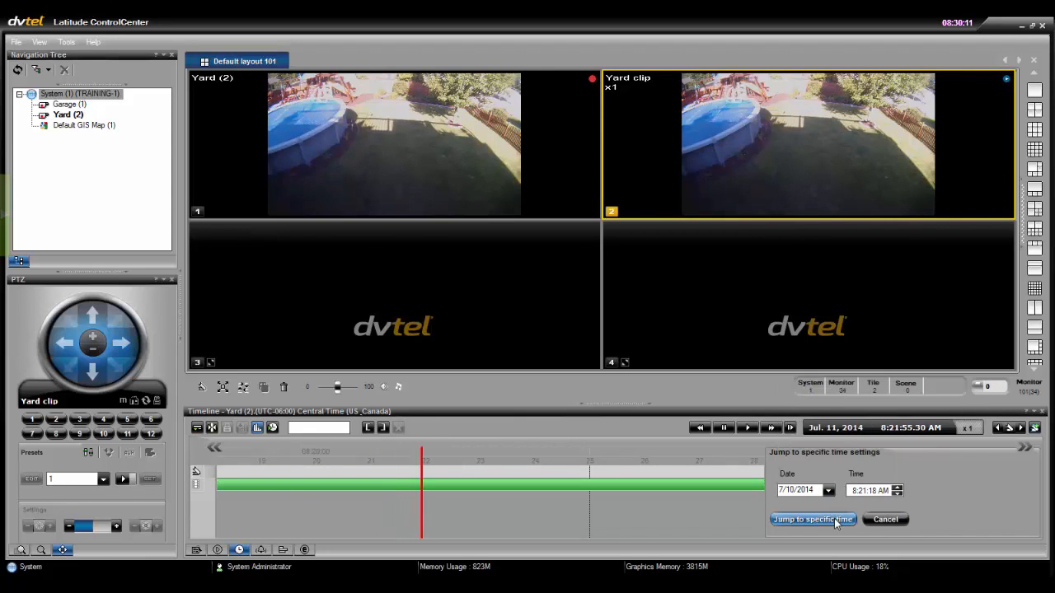
pyautogui.click(834, 518)
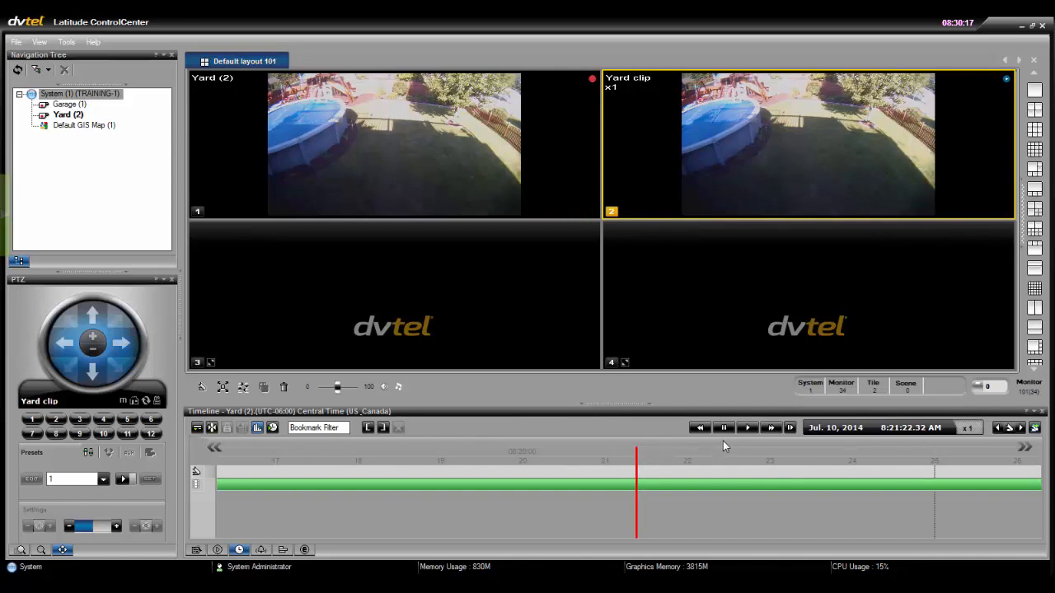
# Mark a segment of the Yard clip from 8:21:30 to 8:22:17 AM, playing at x4 speed between the two paused marks
pyautogui.click(723, 427)
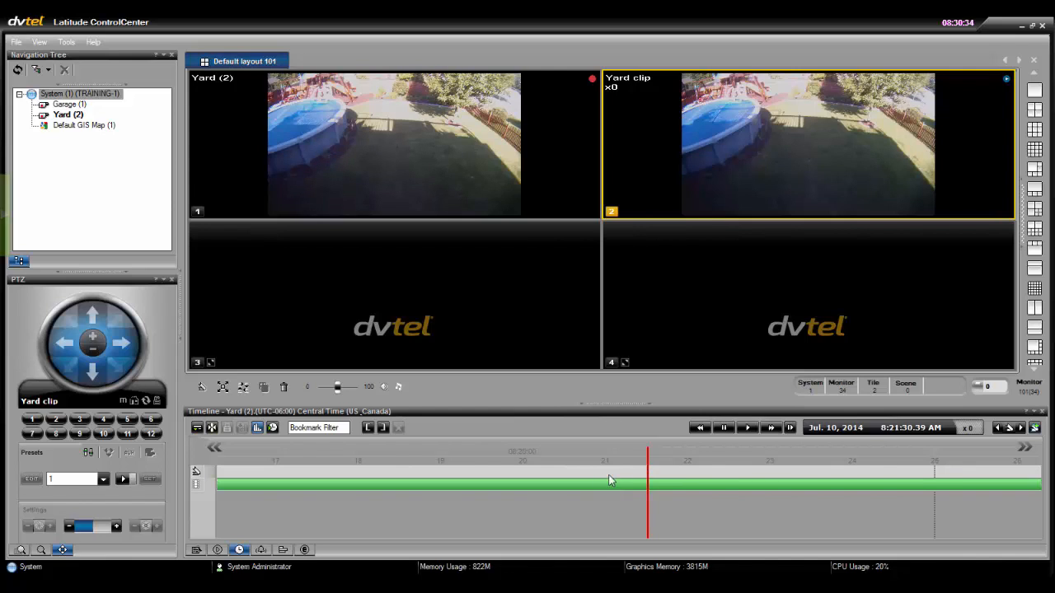
pyautogui.click(367, 428)
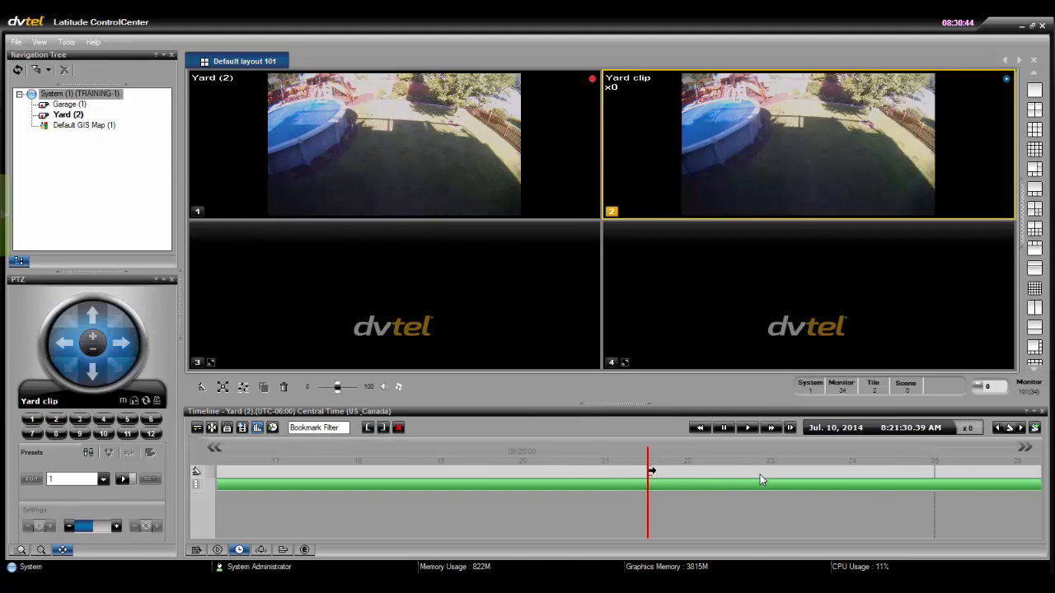
pyautogui.click(748, 428)
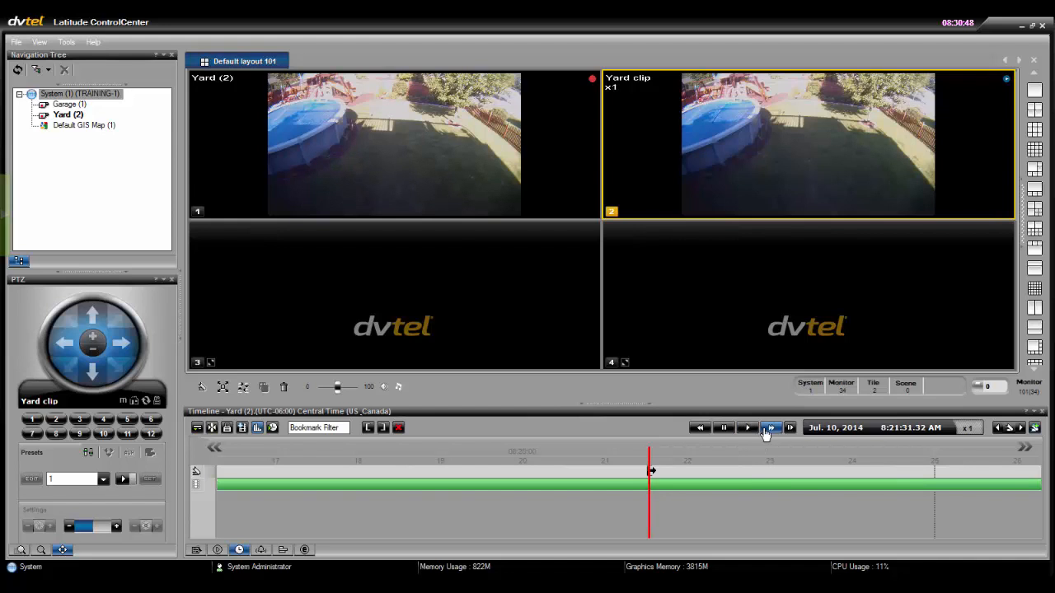
pyautogui.click(771, 428)
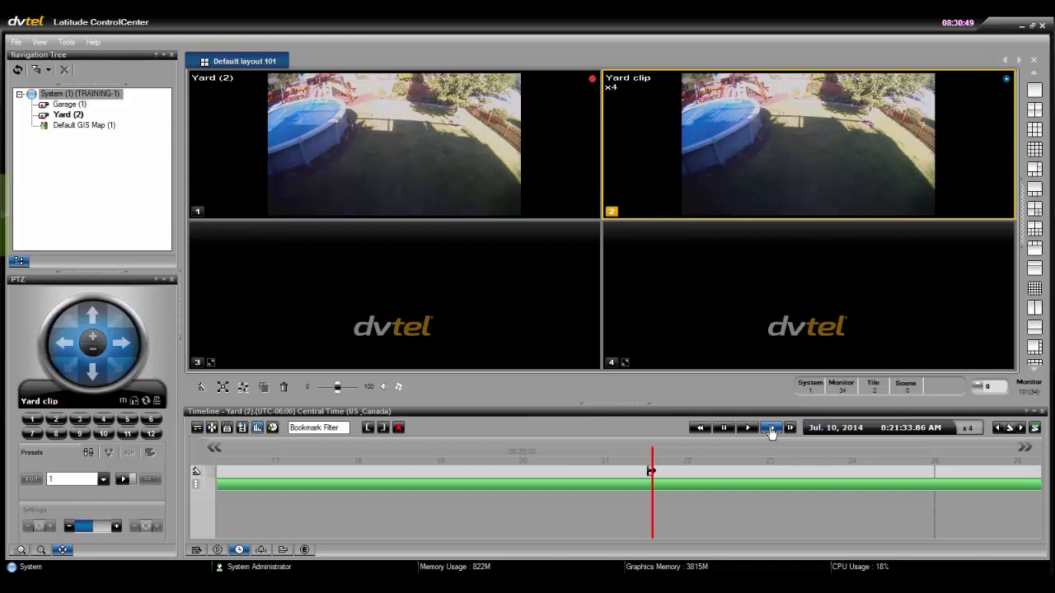
pyautogui.click(771, 429)
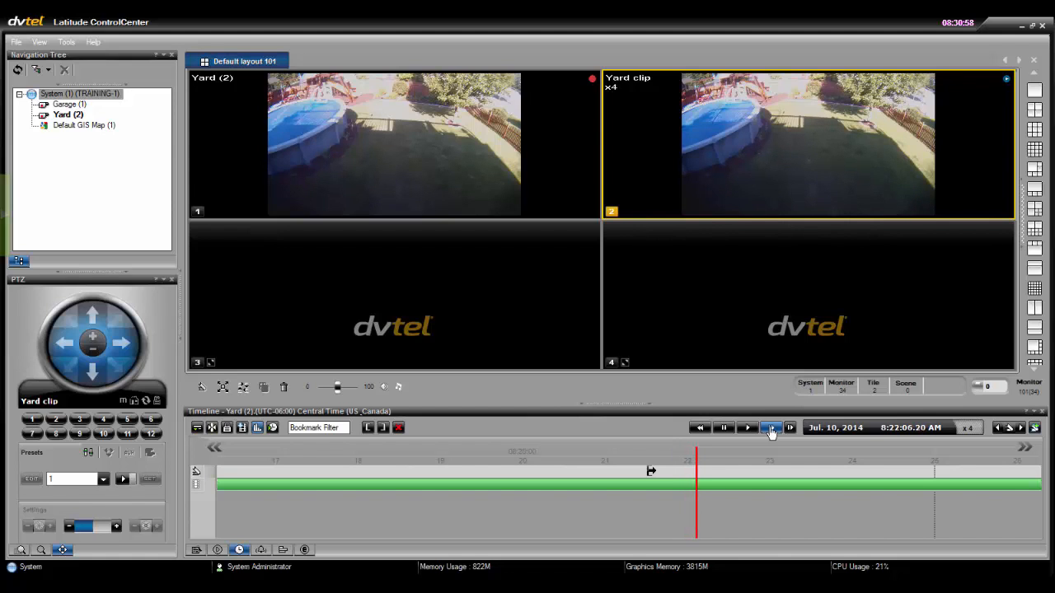
pyautogui.click(727, 432)
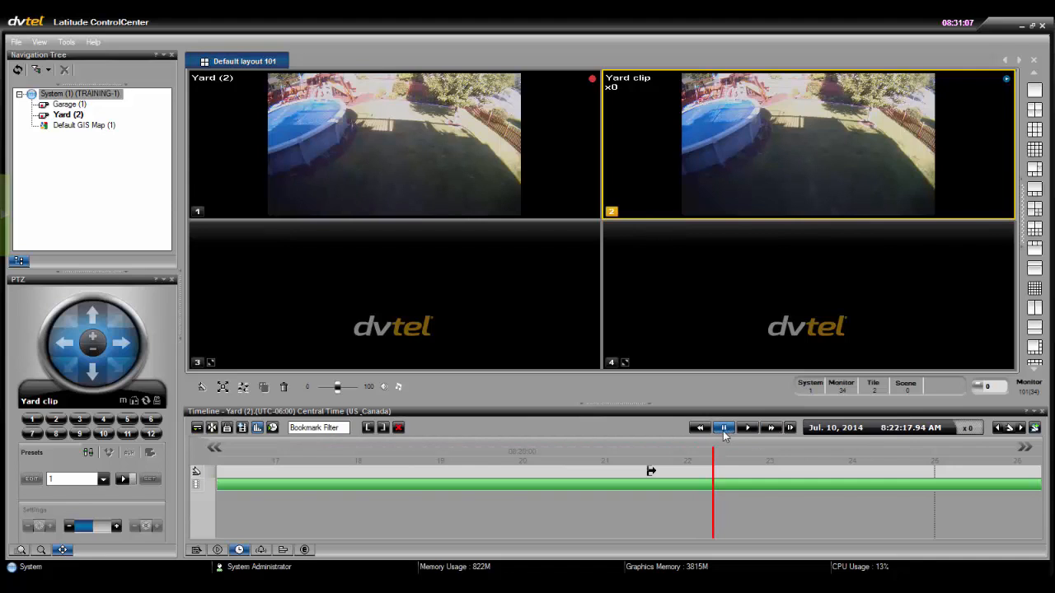
pyautogui.click(383, 428)
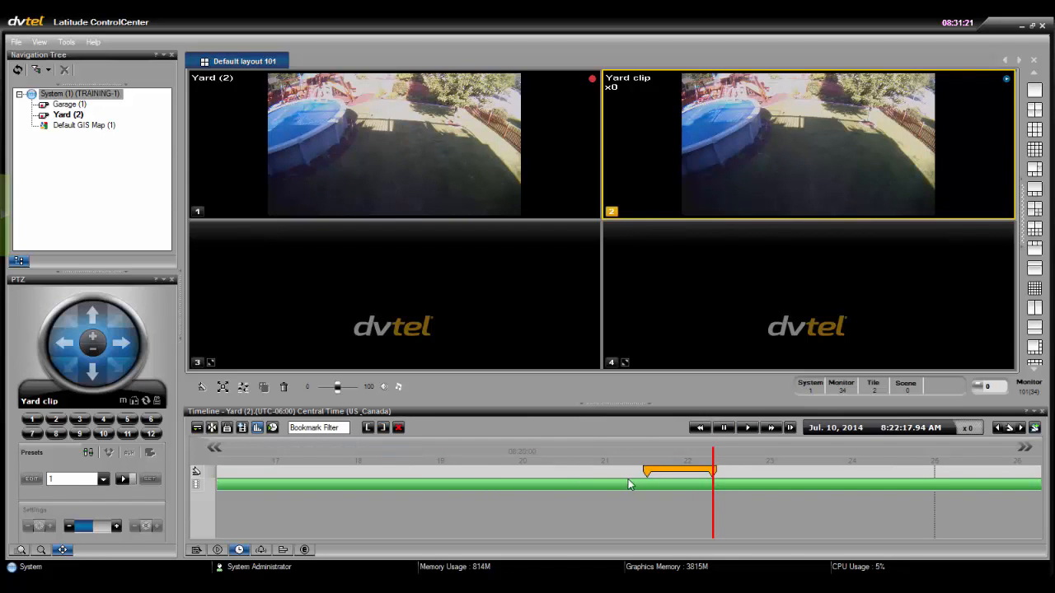
# Shift the marked segment earlier and adjust it to run from about 8:21:03 to 8:22:05 AM
pyautogui.moveTo(682, 478)
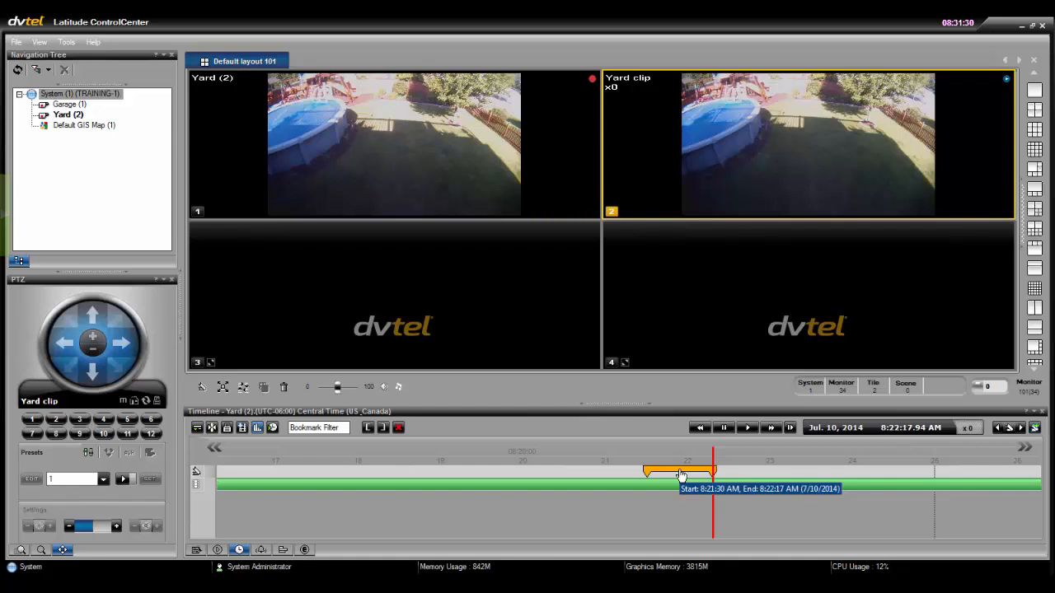
pyautogui.moveTo(681, 475)
pyautogui.mouseDown()
pyautogui.moveTo(648, 473)
pyautogui.moveTo(668, 482)
pyautogui.mouseUp()
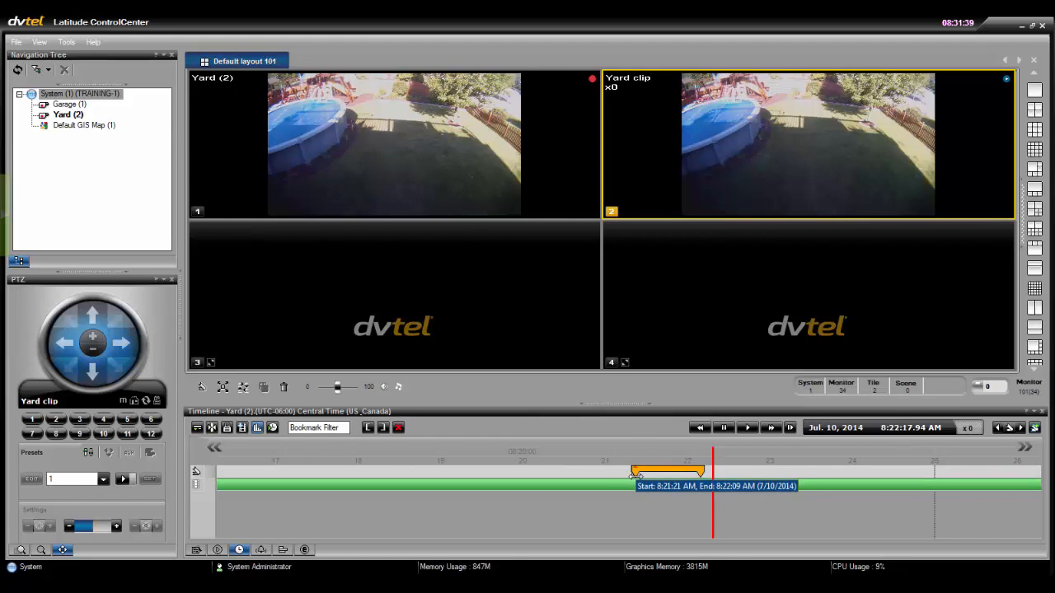
pyautogui.moveTo(635, 478)
pyautogui.mouseDown()
pyautogui.moveTo(611, 482)
pyautogui.moveTo(649, 475)
pyautogui.moveTo(639, 478)
pyautogui.mouseUp()
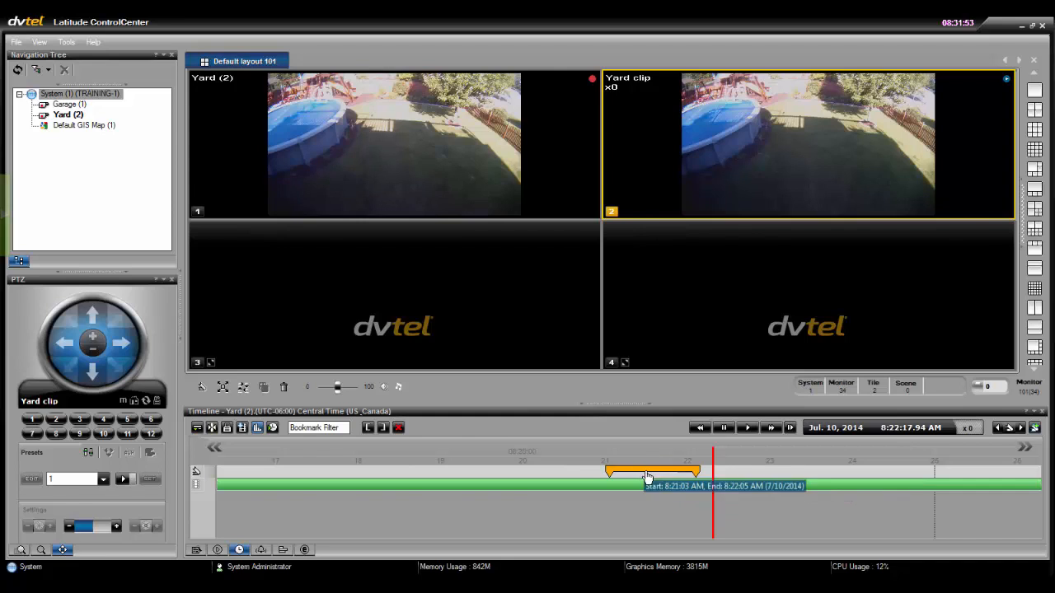
# Export the marked Yard segment in DVT format as "test", saving it in a new folder inside Dvtel Exports
pyautogui.rightClick(649, 476)
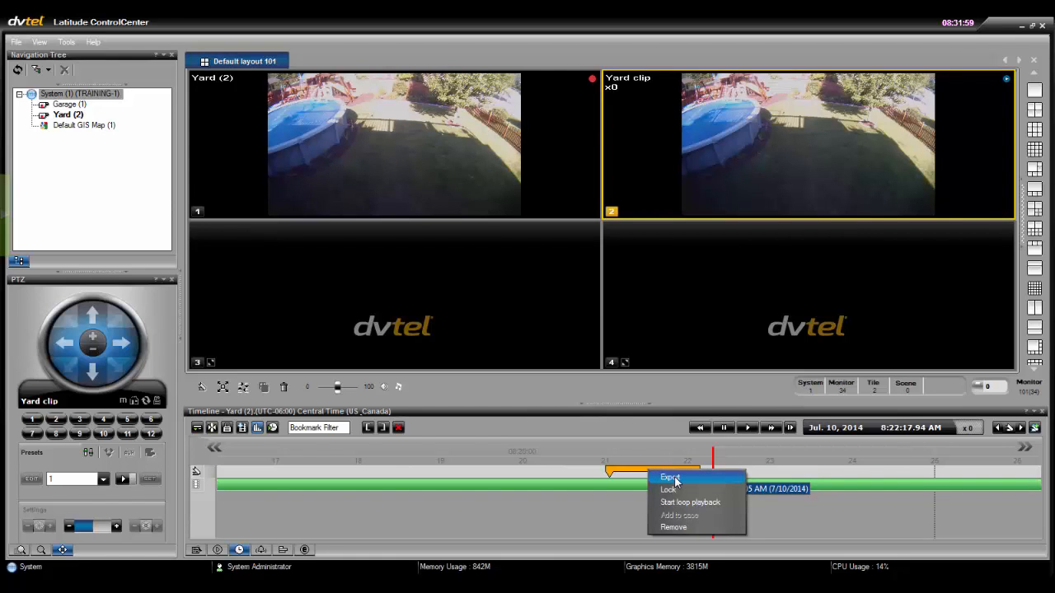
pyautogui.click(671, 478)
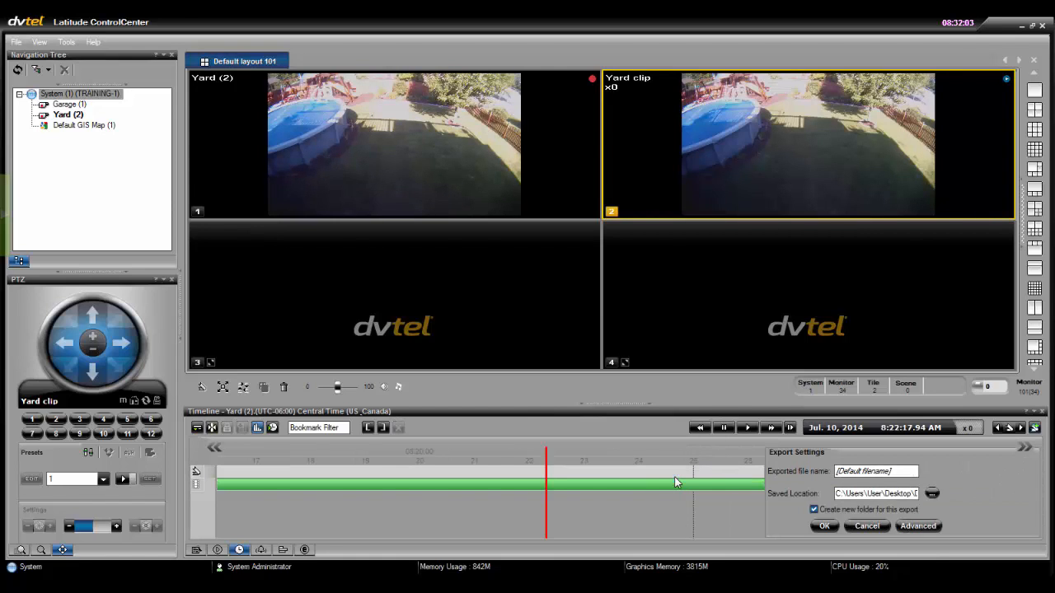
pyautogui.click(909, 472)
pyautogui.write('test')
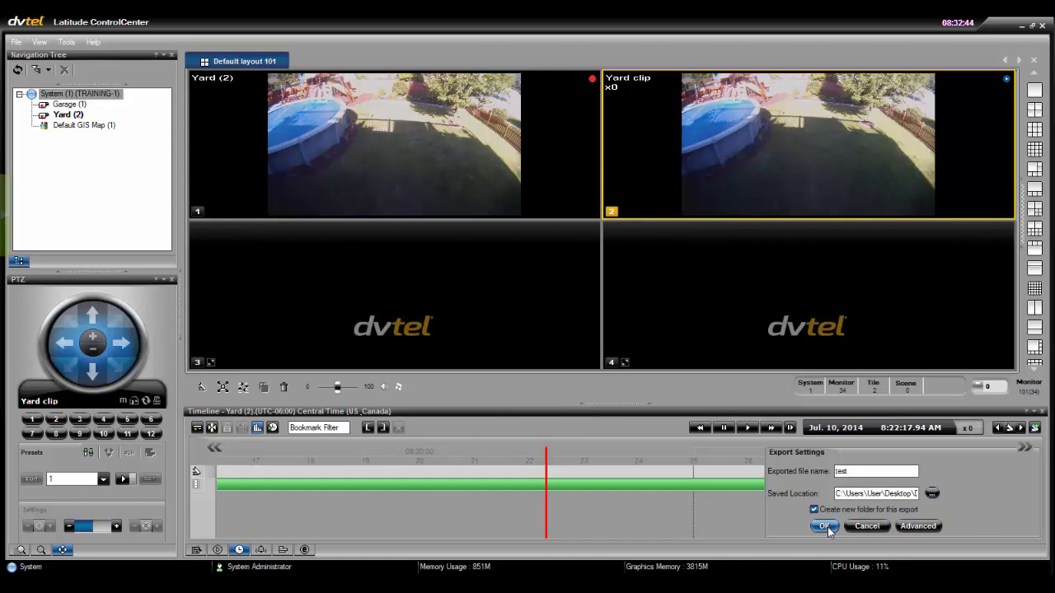
pyautogui.click(914, 527)
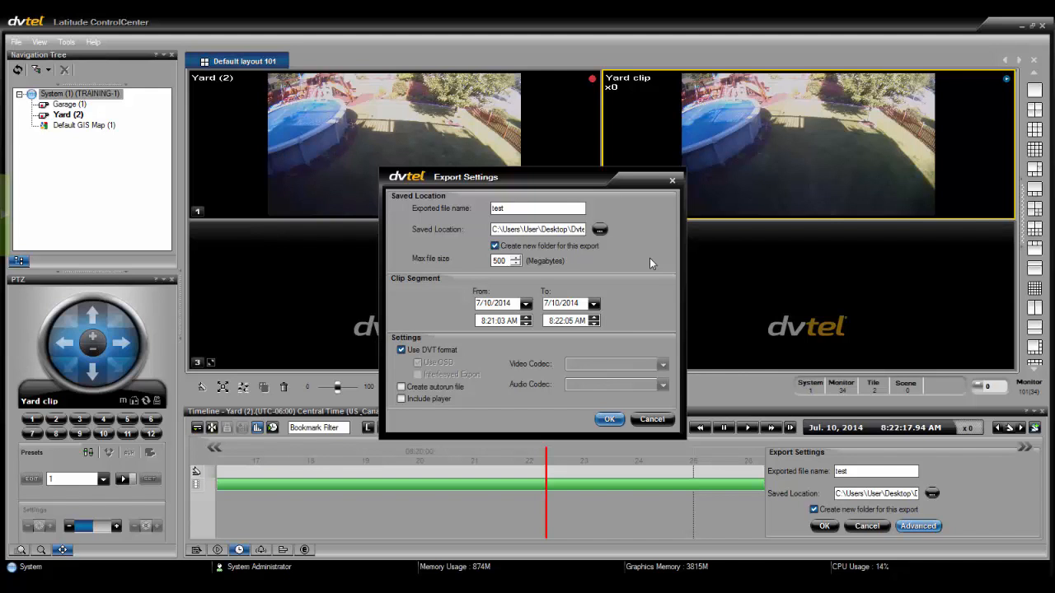
pyautogui.click(607, 418)
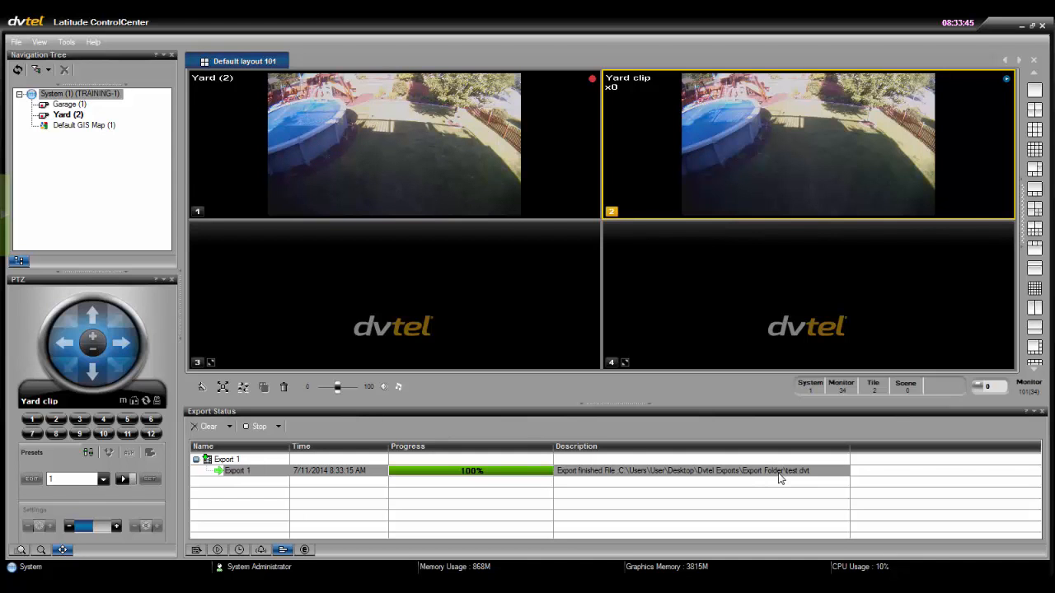
# Switch to the desktop, check the exported test.dvt file in the Export Folder inside Dvtel Exports, and close the folder window
pyautogui.click(1021, 25)
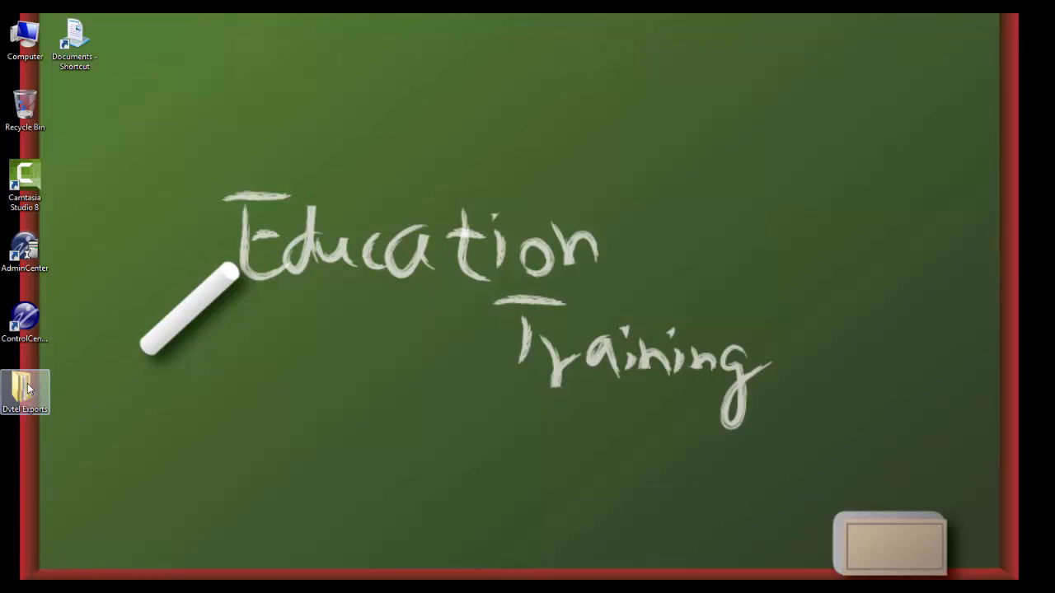
pyautogui.doubleClick(25, 389)
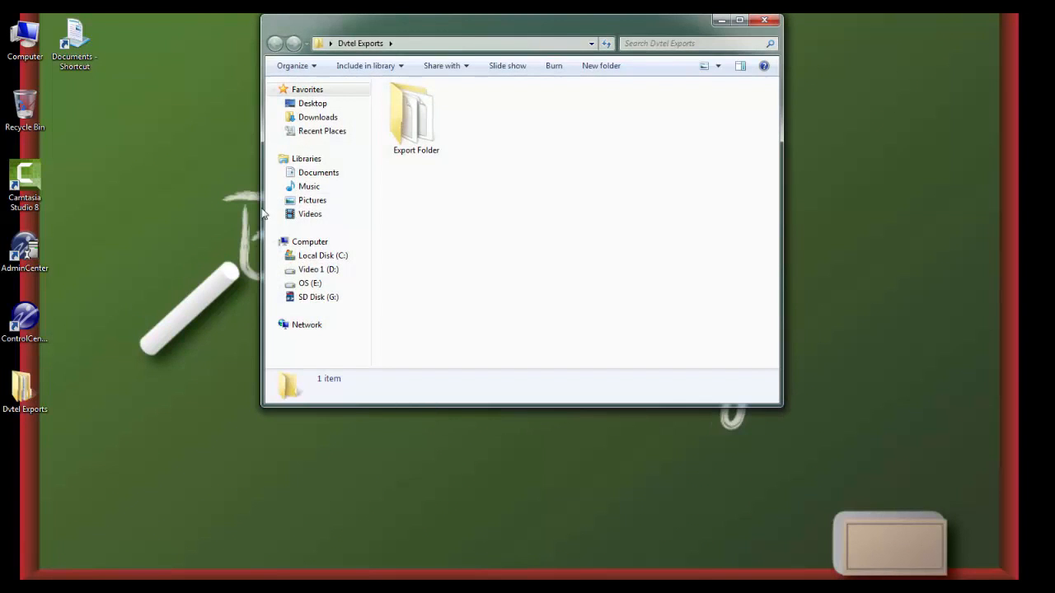
pyautogui.doubleClick(404, 145)
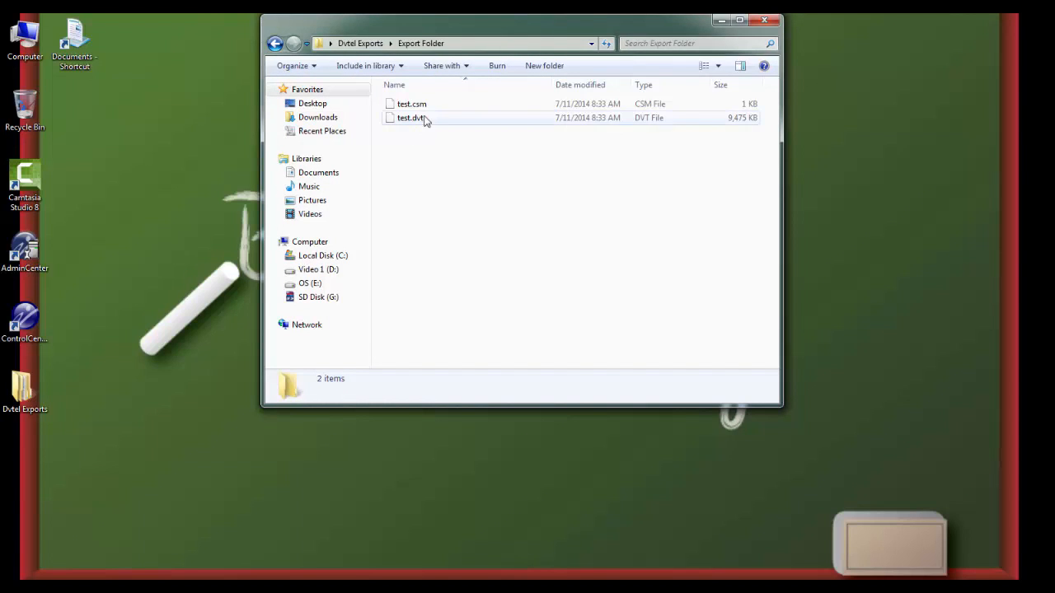
pyautogui.click(419, 120)
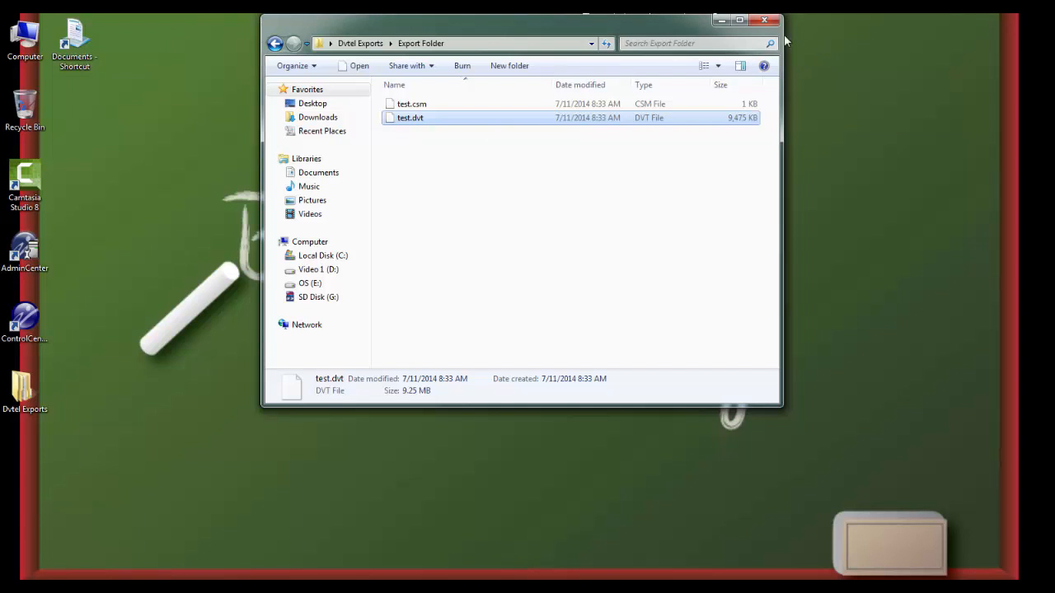
pyautogui.click(766, 21)
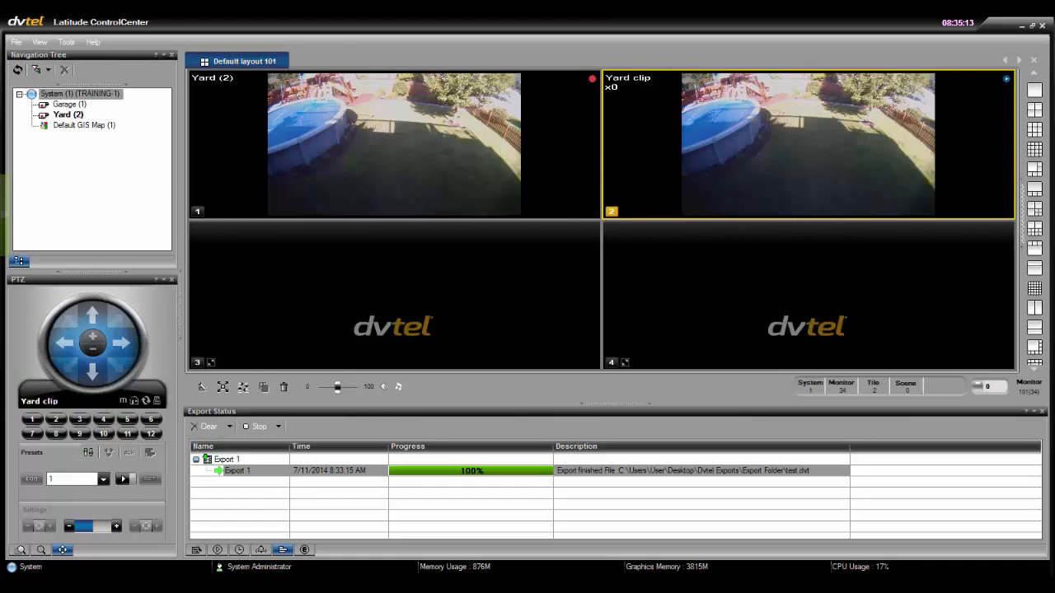
# Remove the live Yard video and the Yard clip from tiles 1 and 2 of the layout
pyautogui.moveTo(438, 100); pyautogui.dragTo(462, 18)
pyautogui.moveTo(691, 116); pyautogui.dragTo(718, 14)
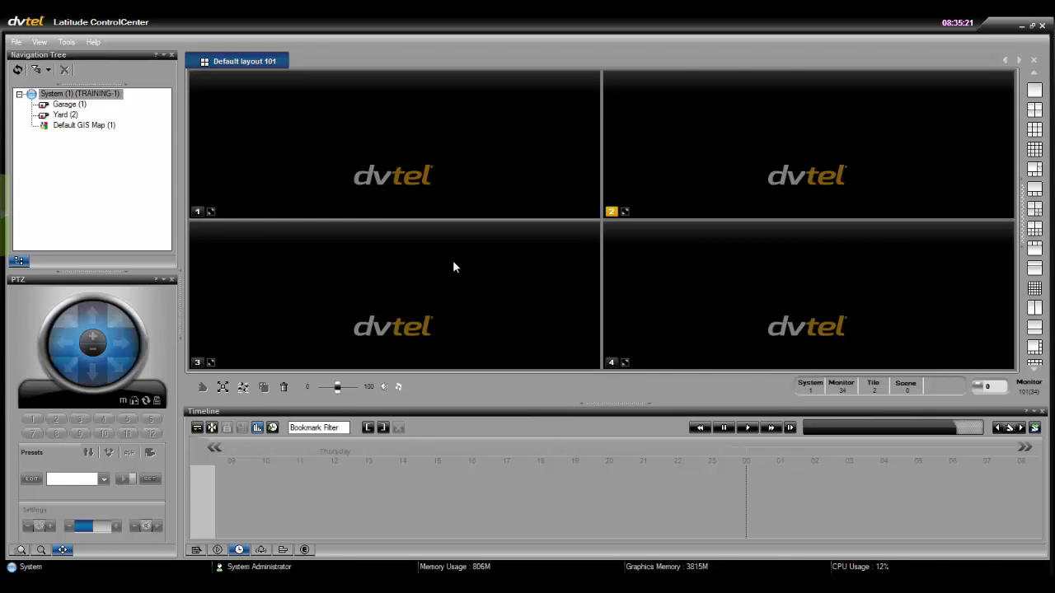
# Query the recorded clips of the Garage and Yard cameras for the last 24 hours
pyautogui.click(41, 552)
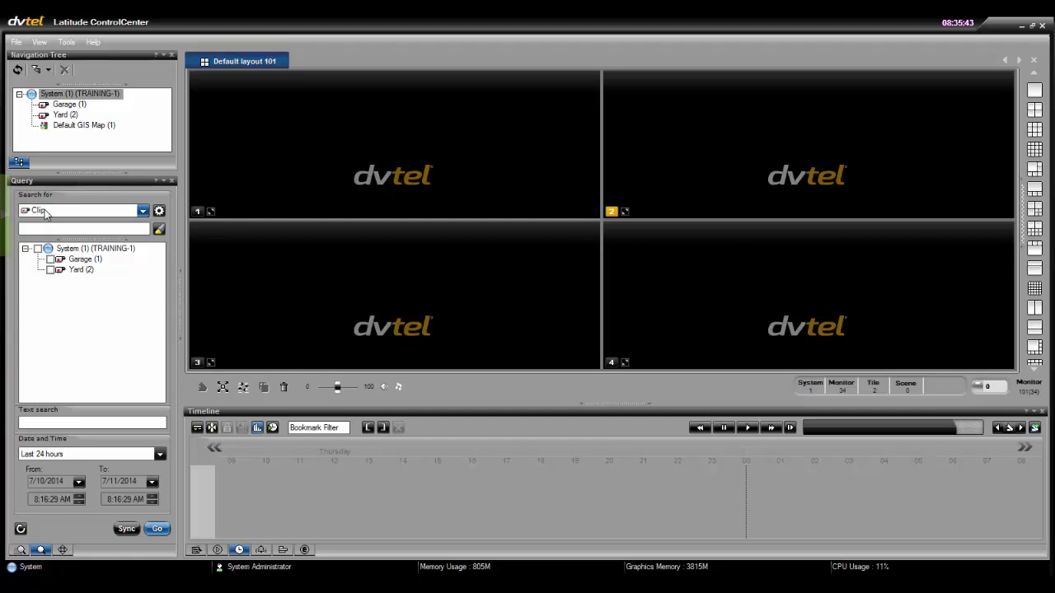
pyautogui.click(50, 260)
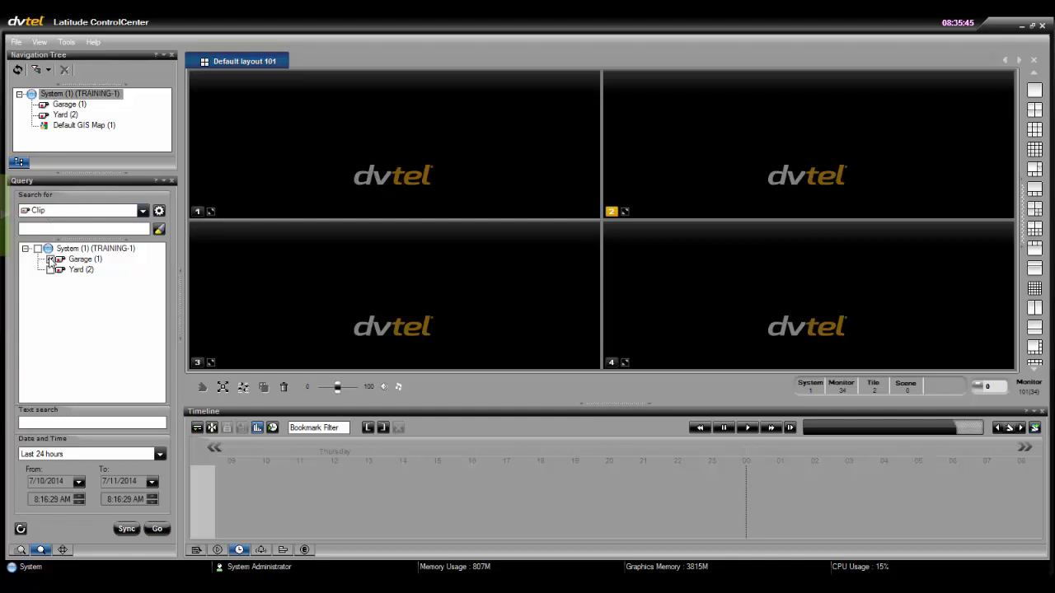
pyautogui.click(50, 271)
pyautogui.click(158, 529)
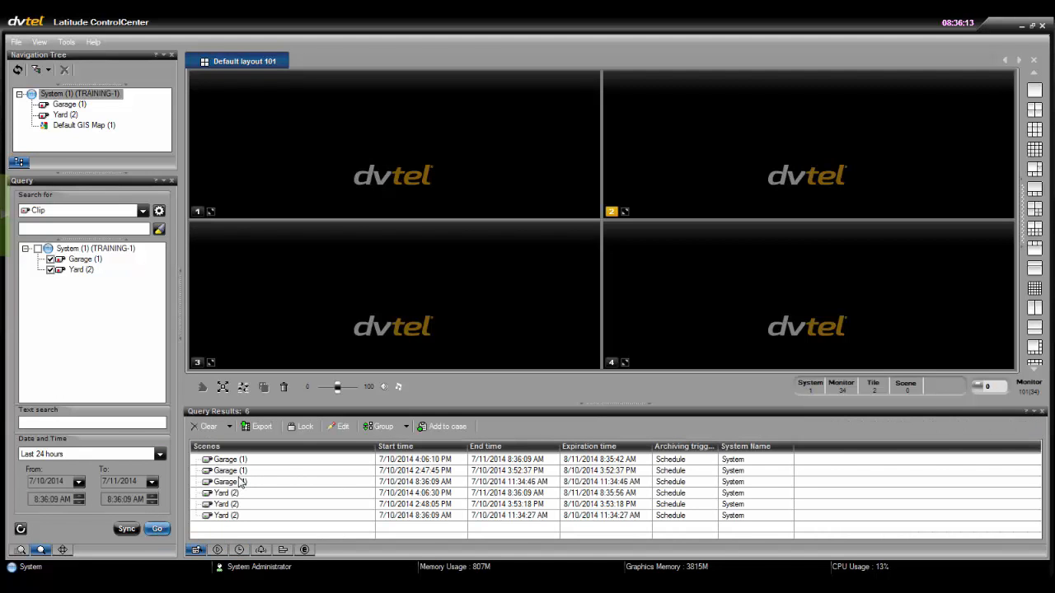
# Play the Yard clip starting at 2:48:05 PM in tile 1 and select the Yard clip starting at 4:06:30 PM
pyautogui.doubleClick(231, 504)
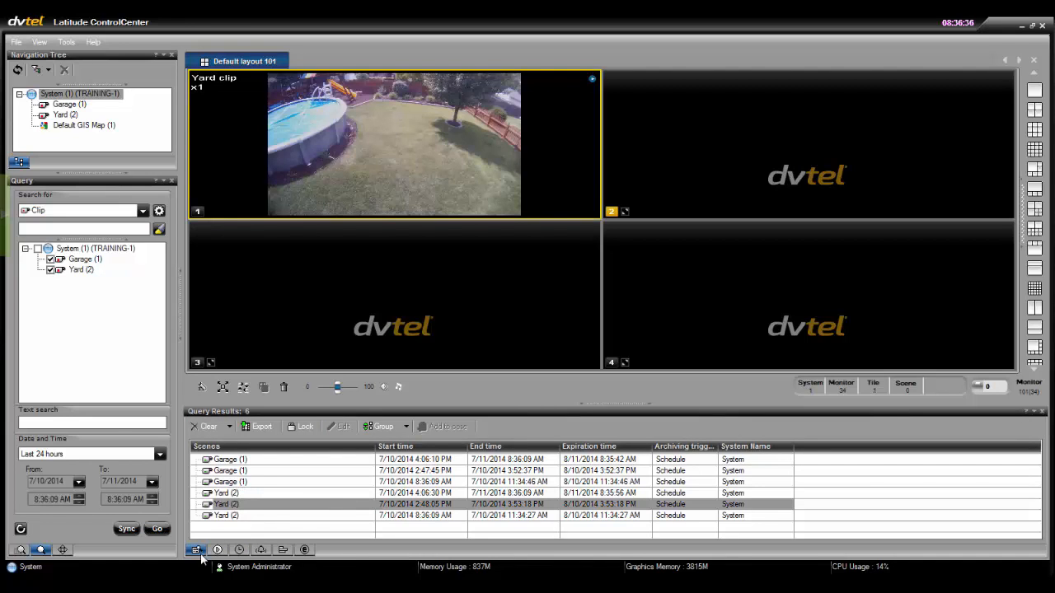
pyautogui.click(332, 493)
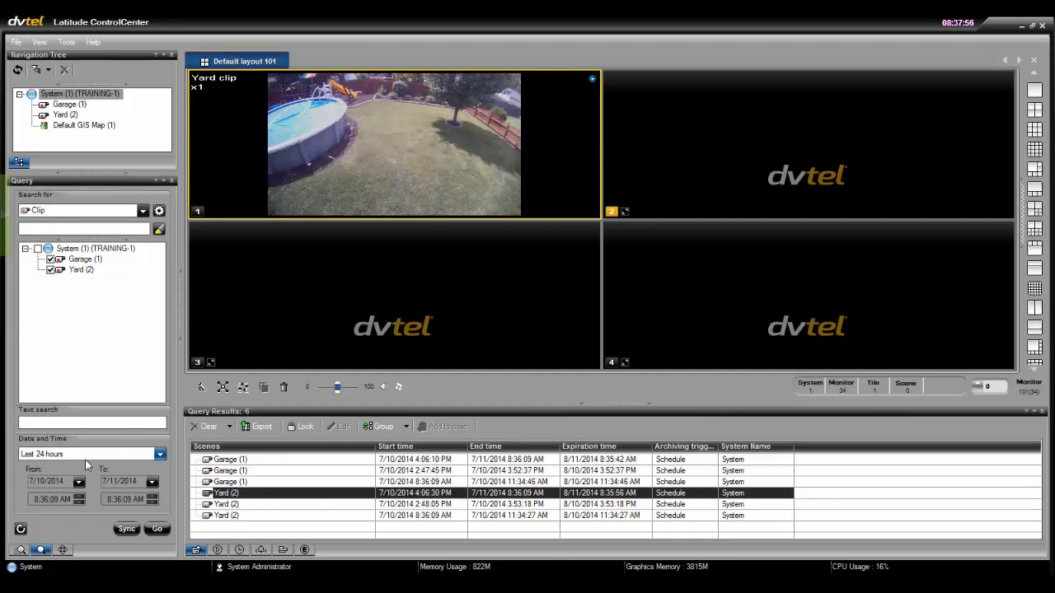
# Change the clip query's date and time range to Manual selection
pyautogui.click(160, 454)
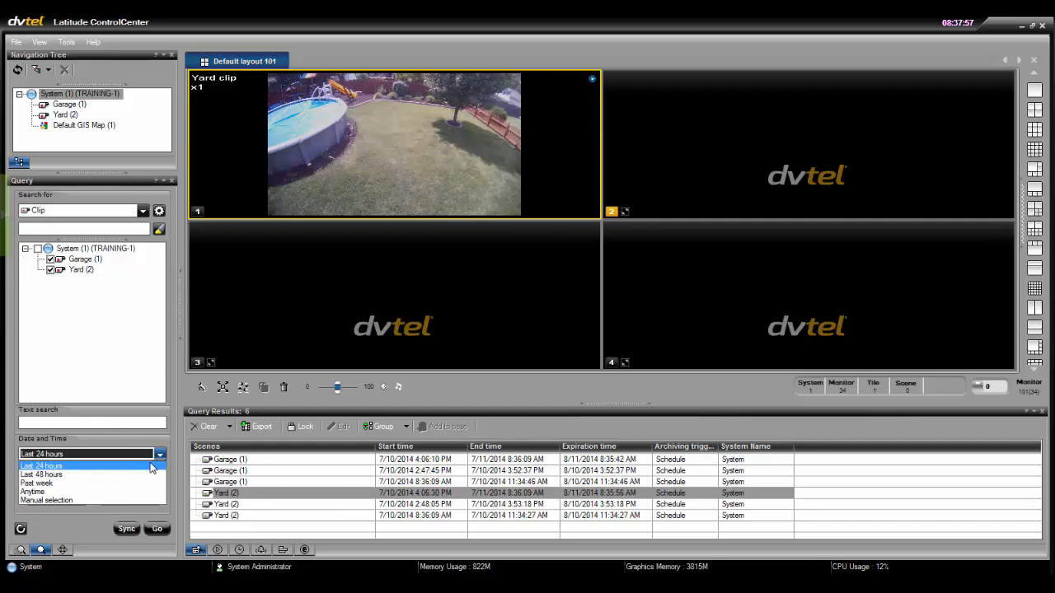
pyautogui.click(121, 499)
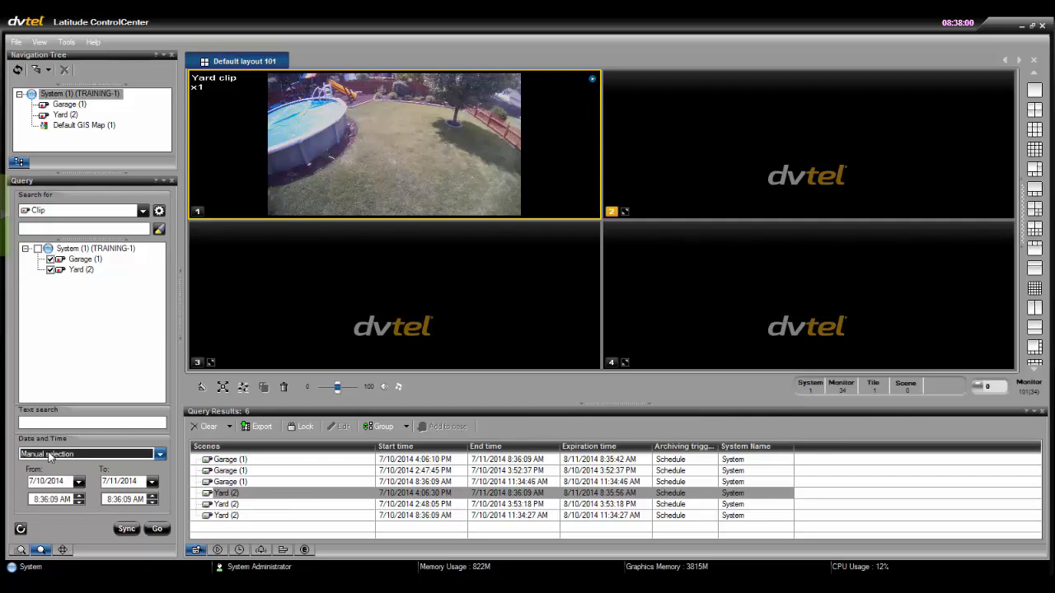